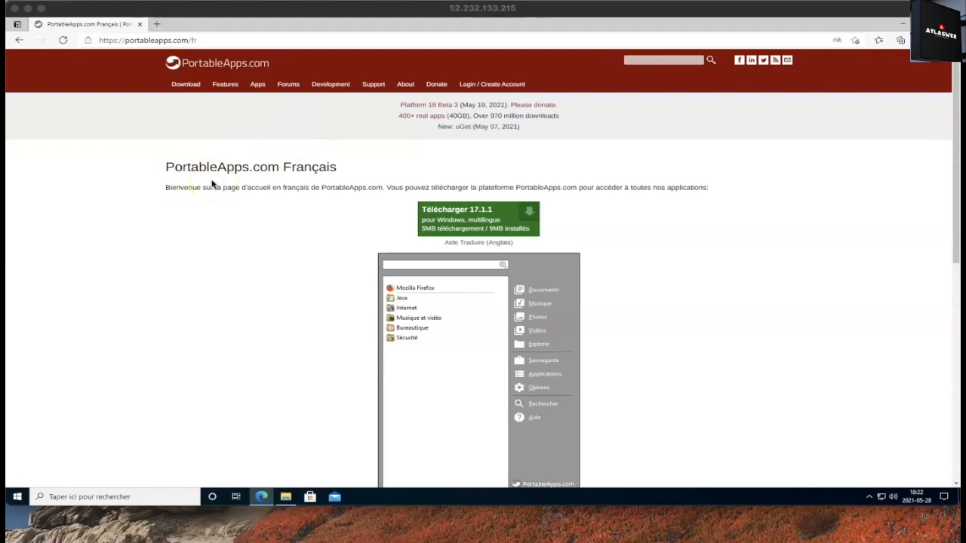
left_click(187, 186)
left_click(311, 233)
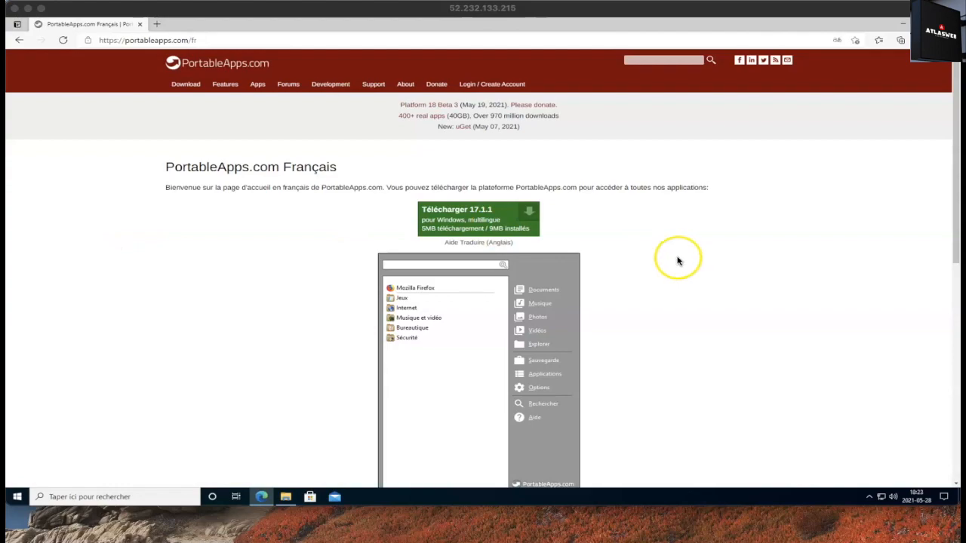
left_click(603, 241)
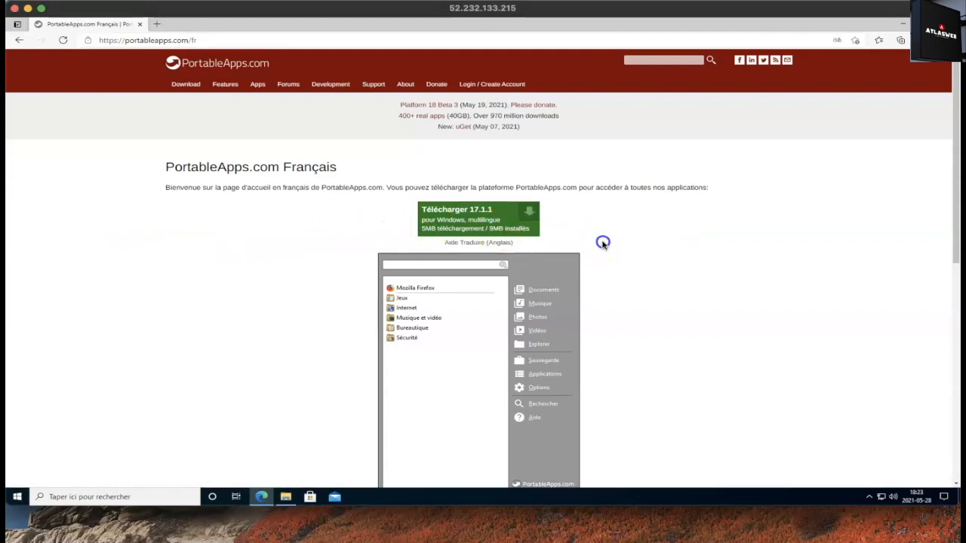
Download the PortableApps.com Platform 17.1.1 installer and launch it with Français as the language
left_click(449, 225)
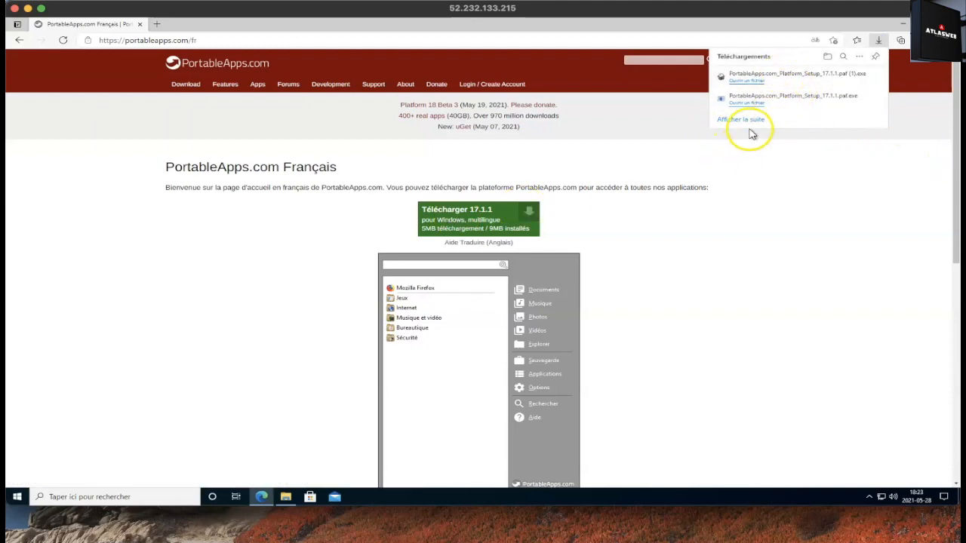
left_click(745, 103)
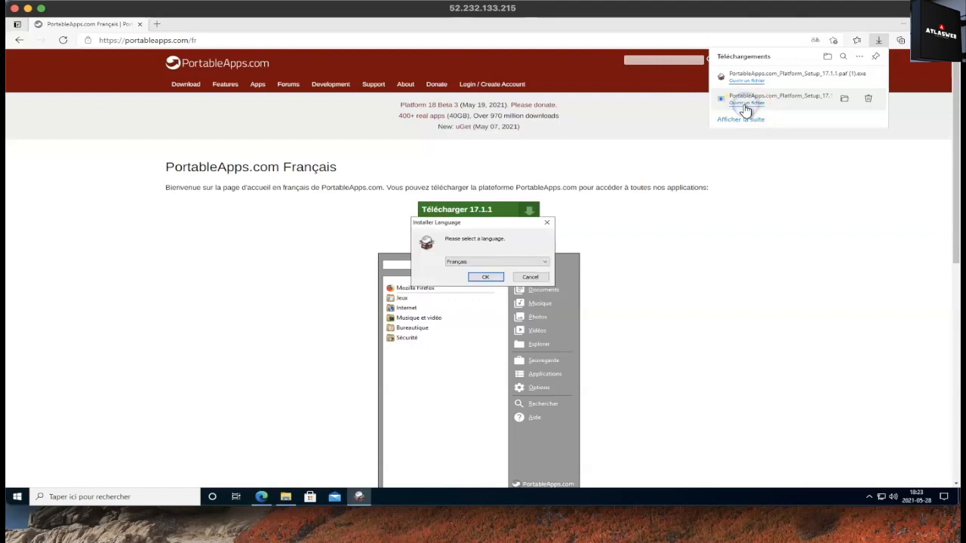
left_click(486, 278)
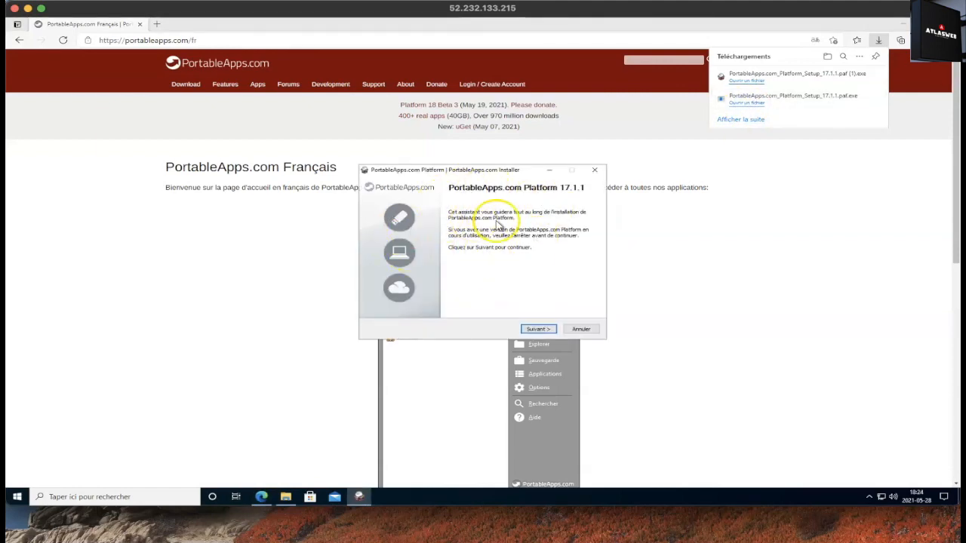
Accept the licence and choose a new portable installation with a custom location
left_click(533, 327)
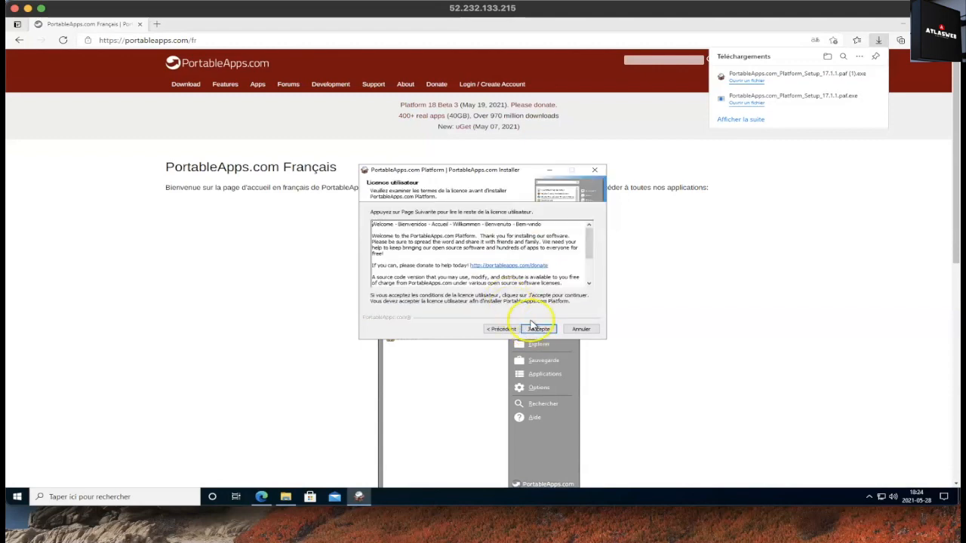
left_click(532, 327)
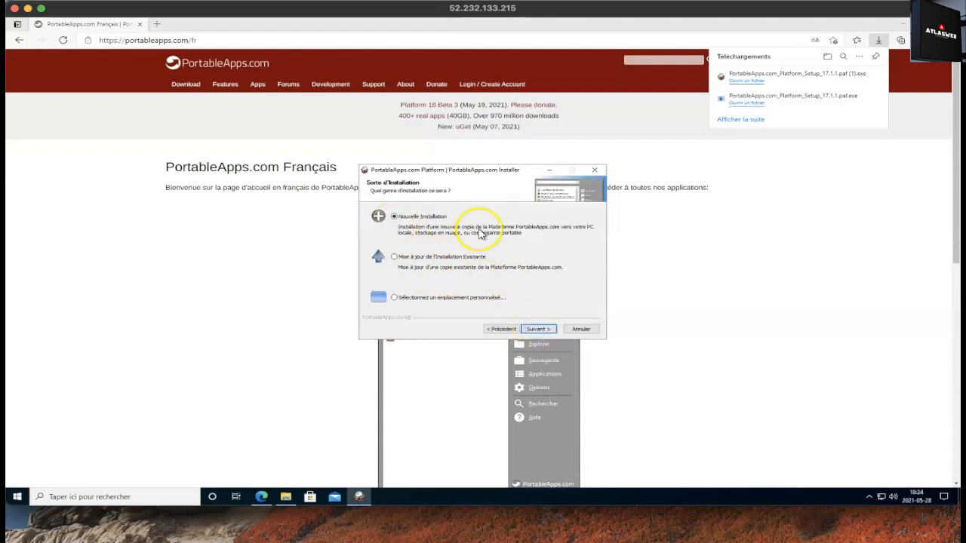
left_click(537, 329)
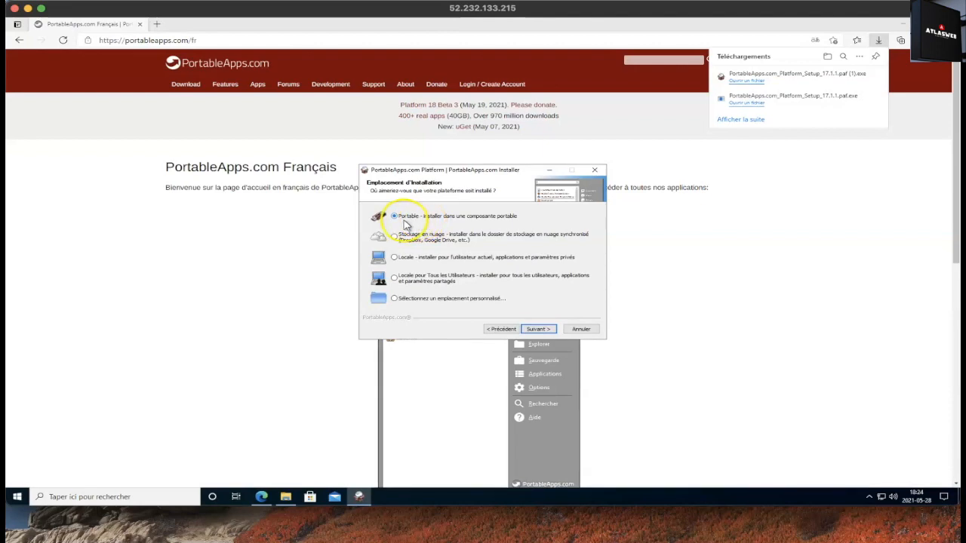
left_click(538, 329)
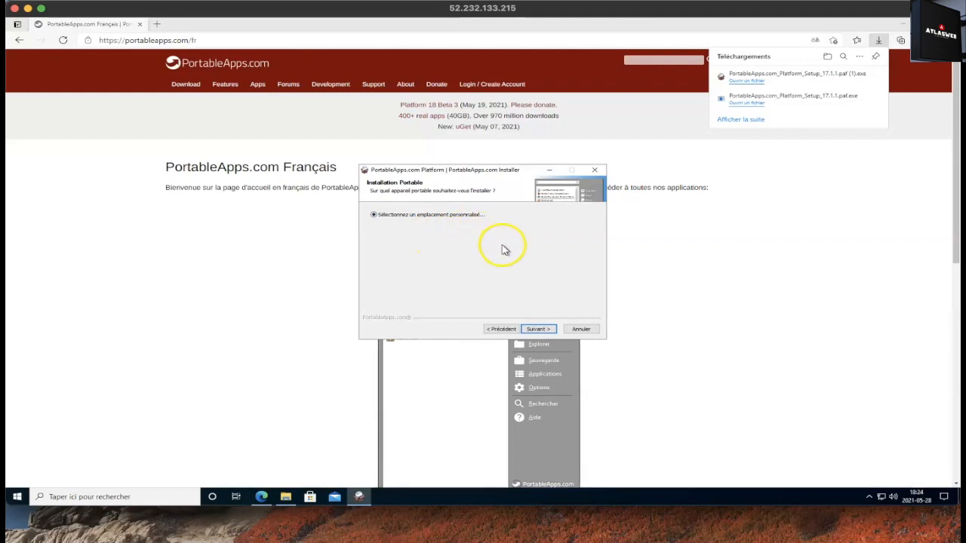
left_click(537, 329)
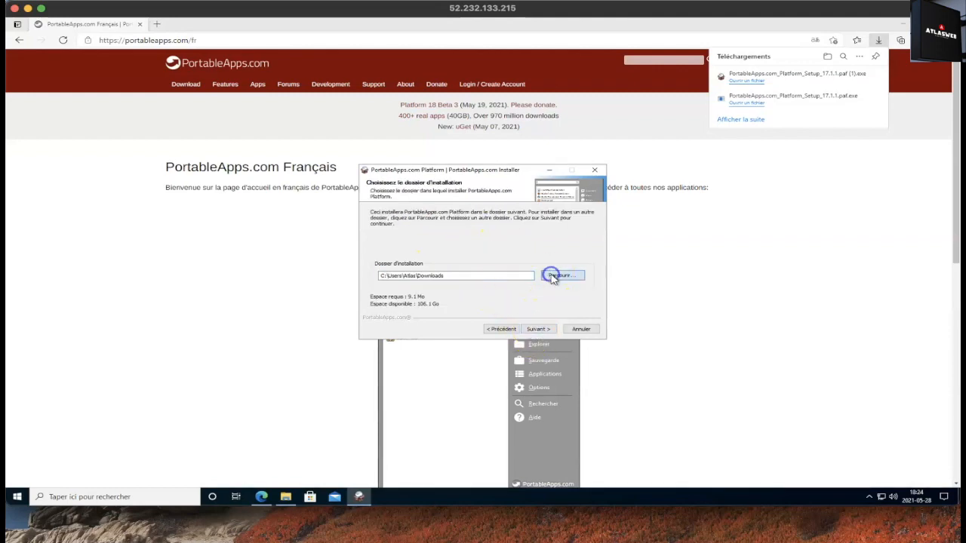
Set the installation folder to the Temporary Storage (D:) drive
left_click(552, 276)
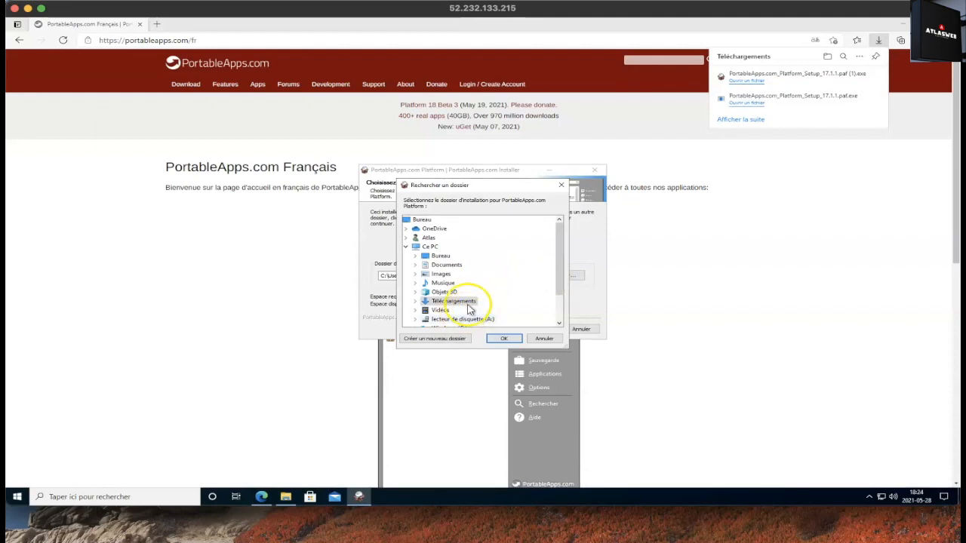
left_click(559, 324)
left_click(559, 324)
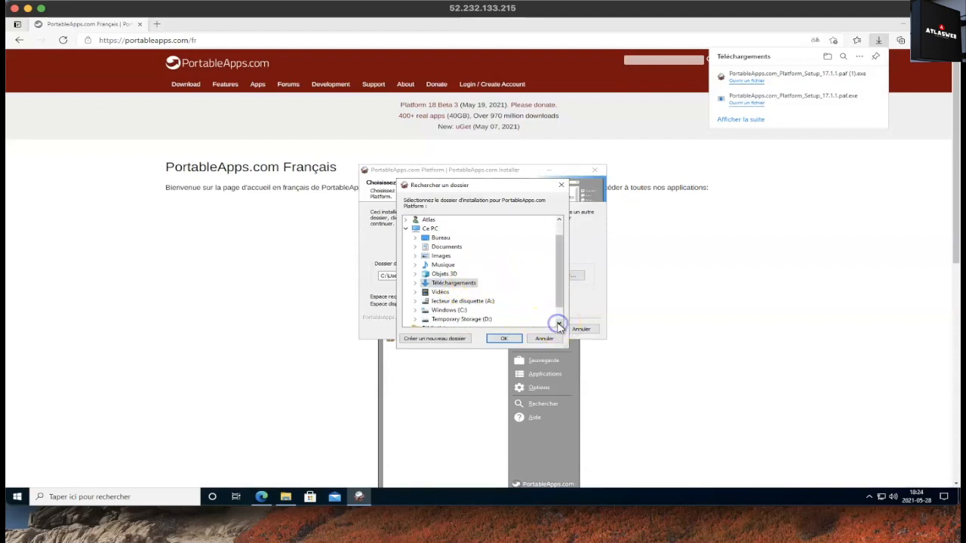
left_click(559, 323)
left_click(473, 310)
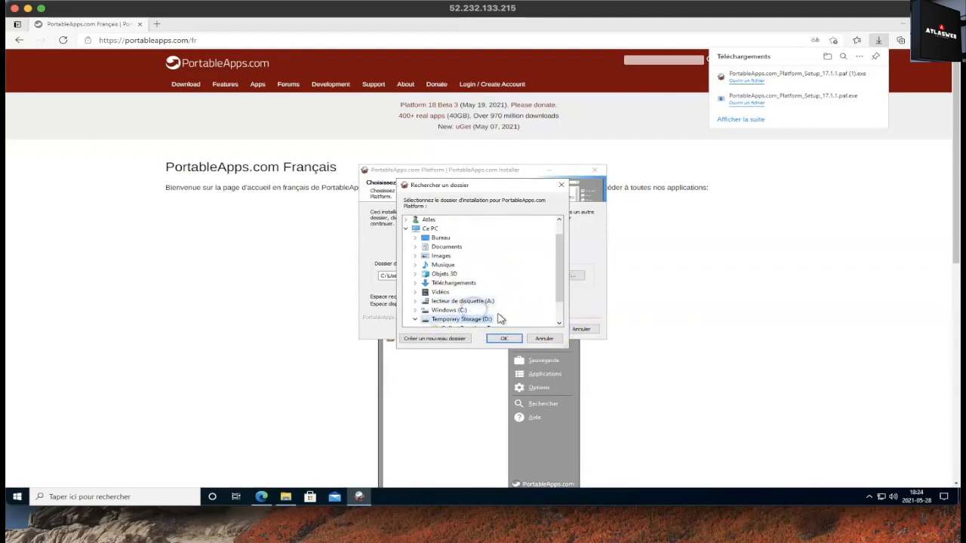
left_click(503, 338)
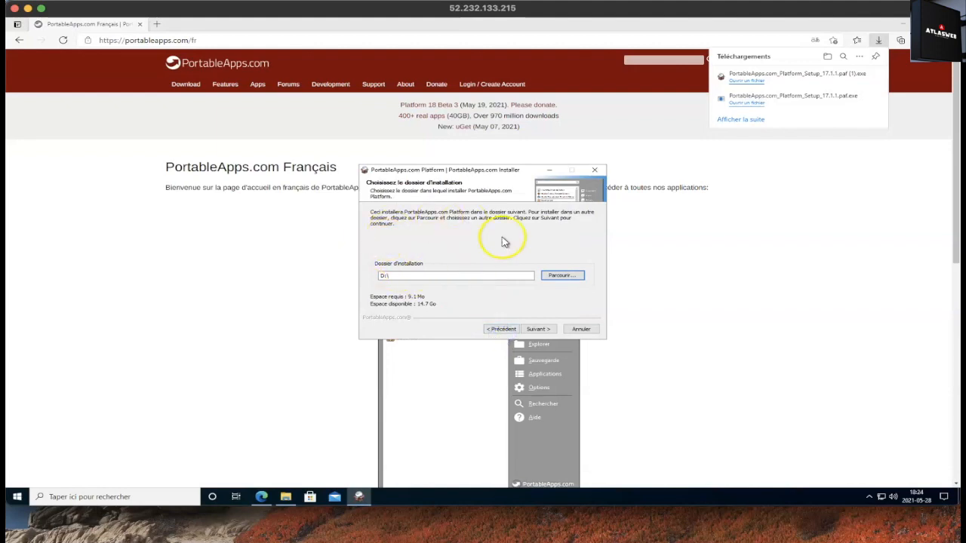
Install the platform and finish the wizard with only the option to launch PortableApps.com Platform enabled
left_click(538, 331)
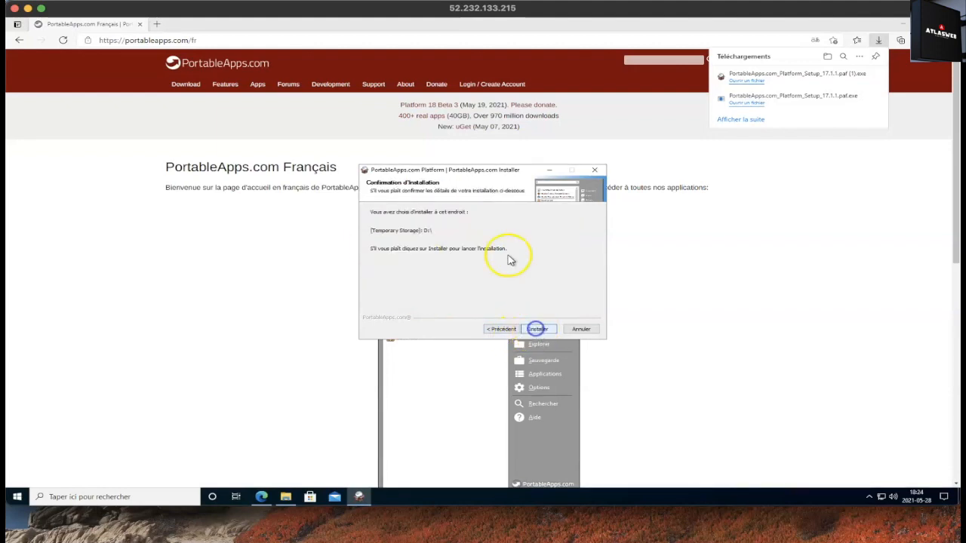
left_click(535, 330)
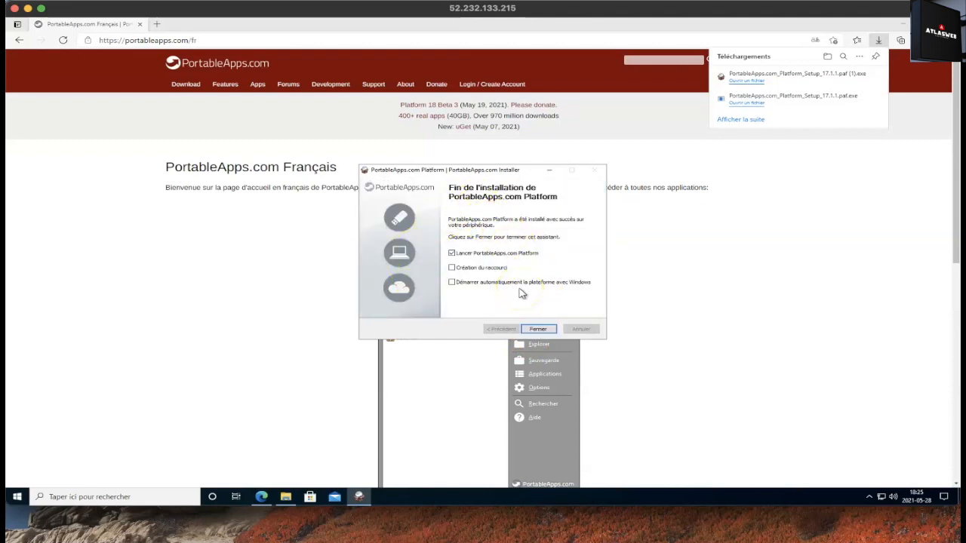
left_click(536, 330)
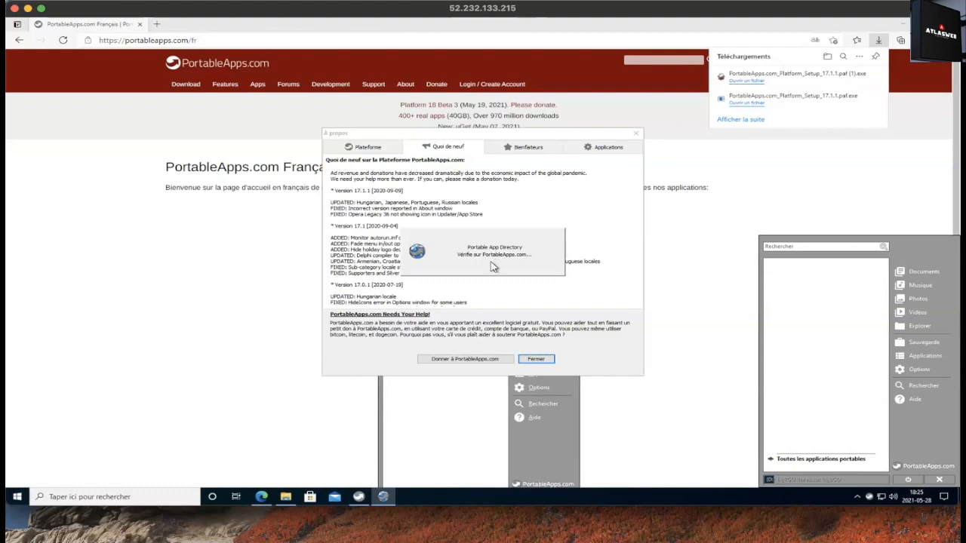
Close the platform's À propos window showing the release news
left_click(508, 266)
left_click(536, 359)
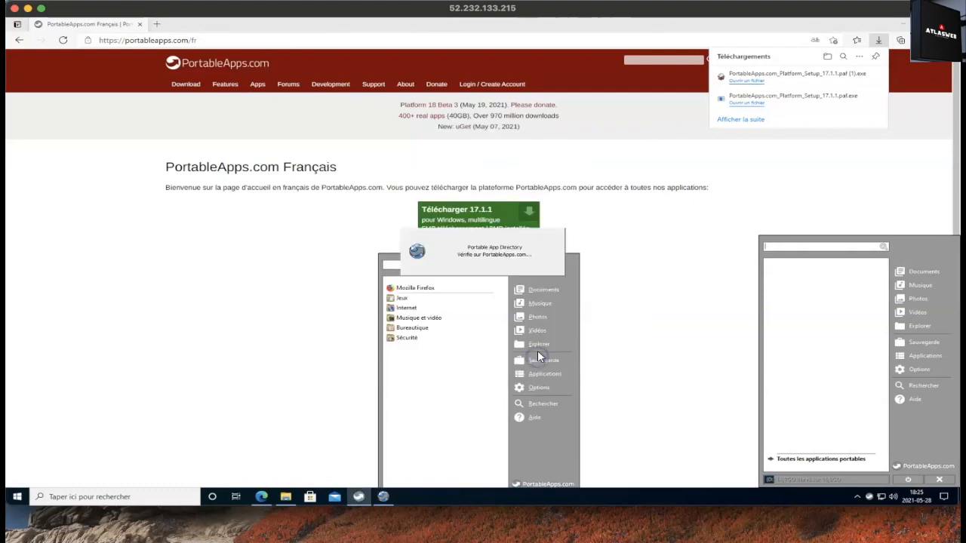
left_click(530, 261)
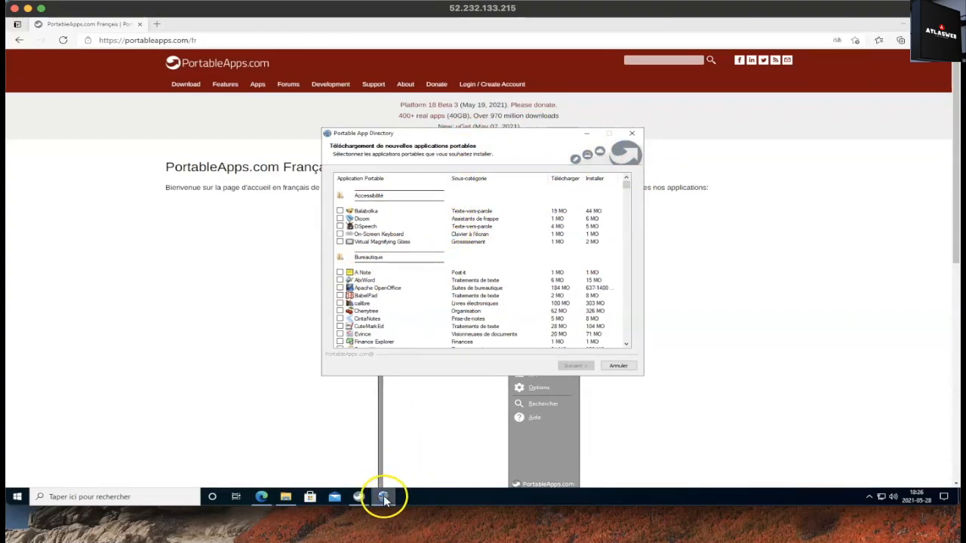
Select Notepad++ in the Développement category of the Portable App Directory
mouse_move(385, 499)
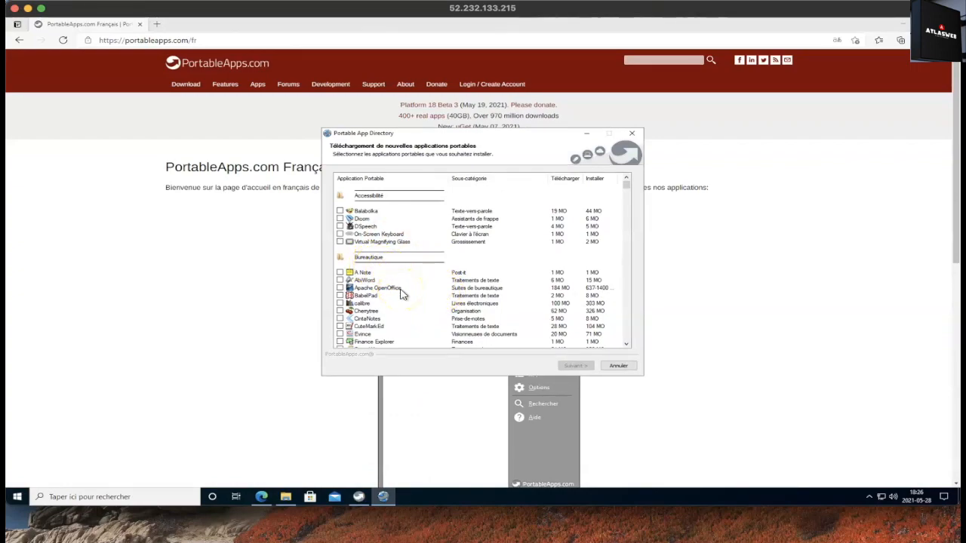
scroll(402, 294, "down", 10)
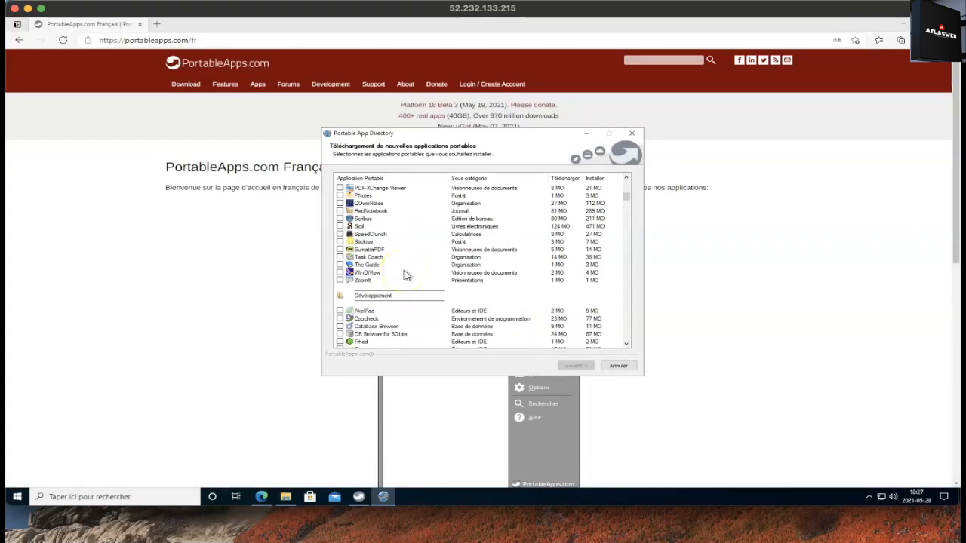
scroll(406, 275, "down", 8)
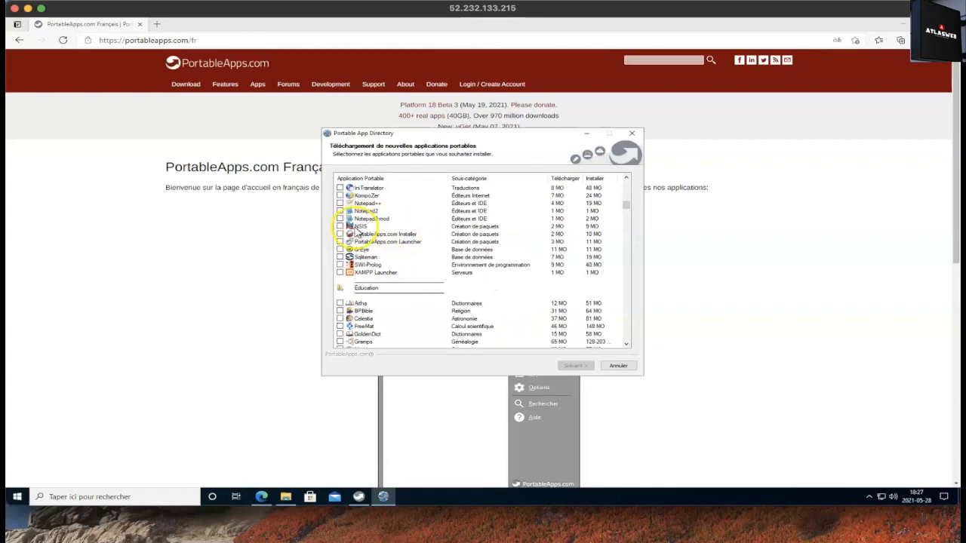
scroll(390, 247, "down", 1)
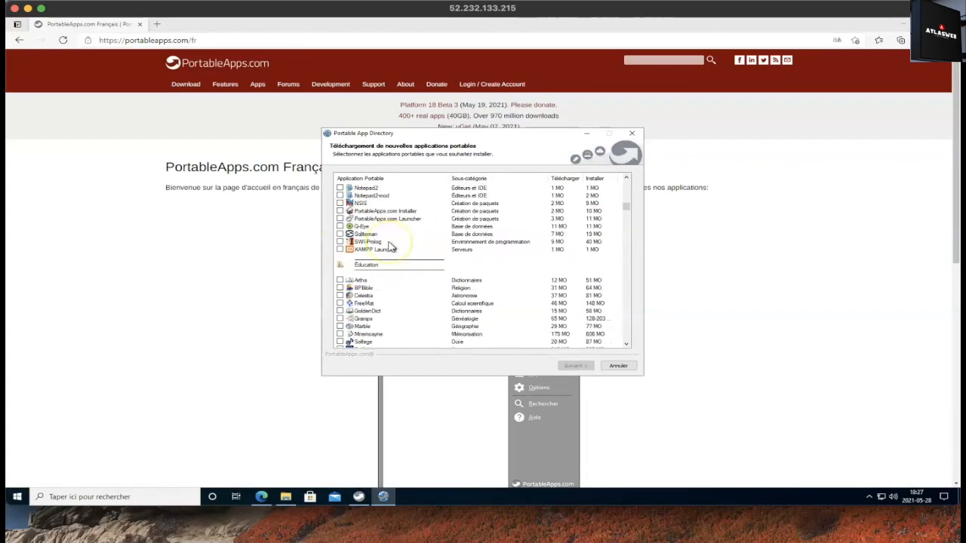
scroll(390, 248, "up", 4)
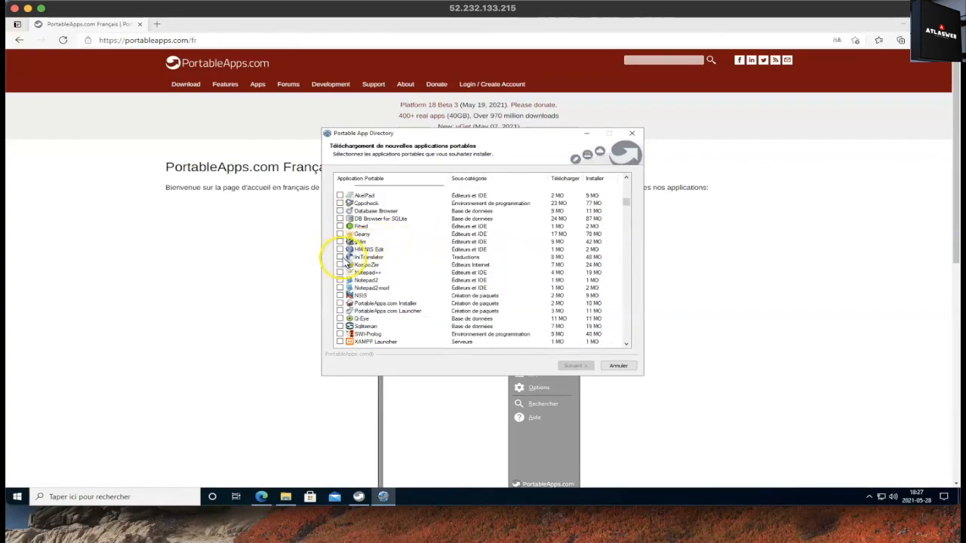
left_click(339, 273)
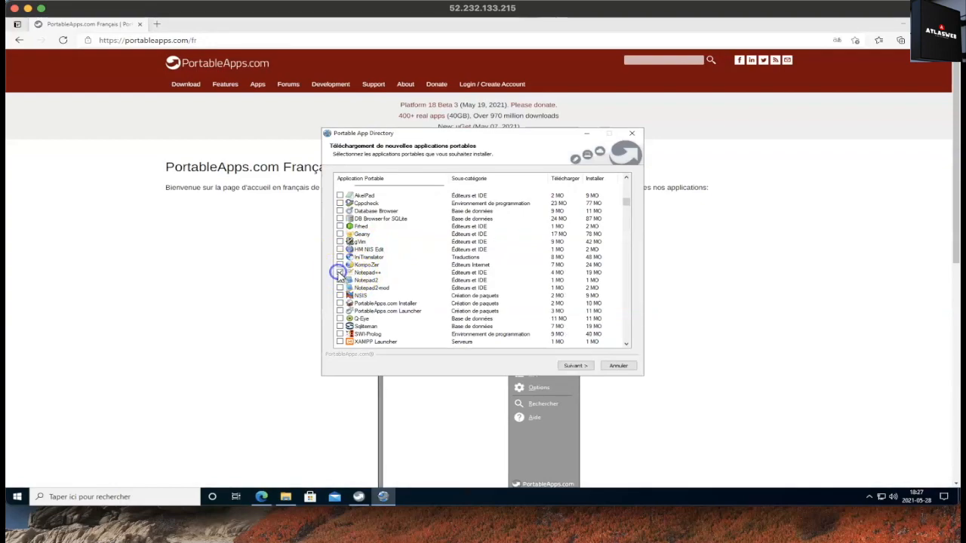
Select VLC in the Musique et vidéo category of the Portable App Directory
scroll(402, 272, "down", 5)
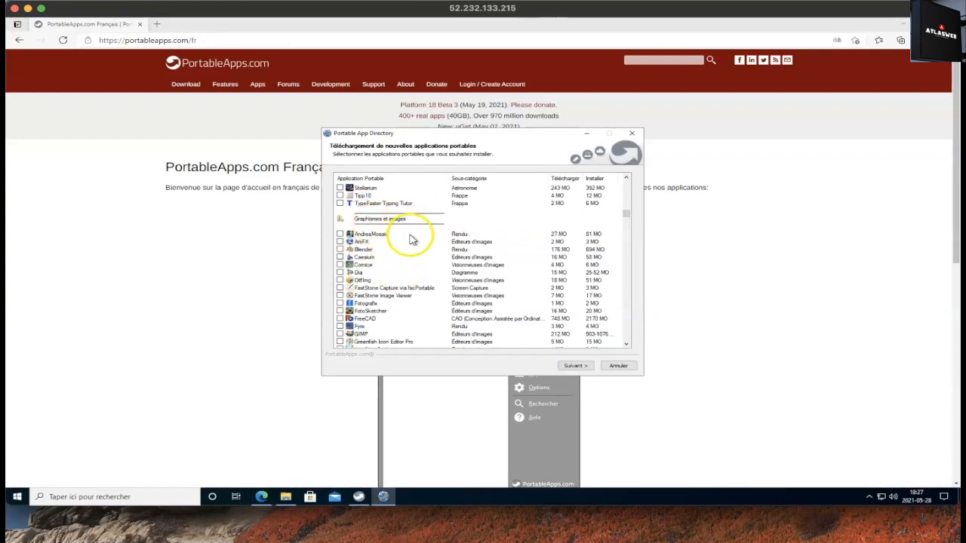
scroll(403, 266, "down", 8)
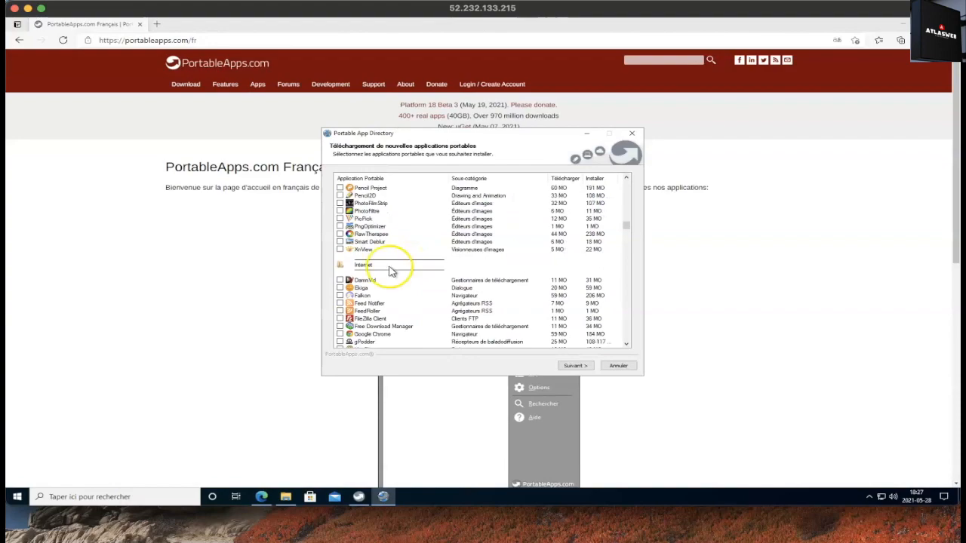
scroll(377, 313, "down", 1)
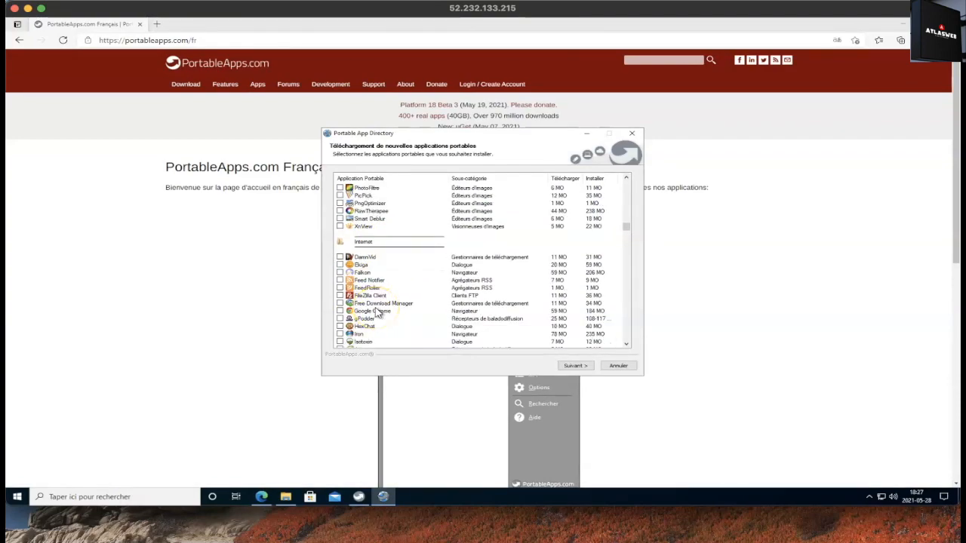
scroll(379, 311, "down", 3)
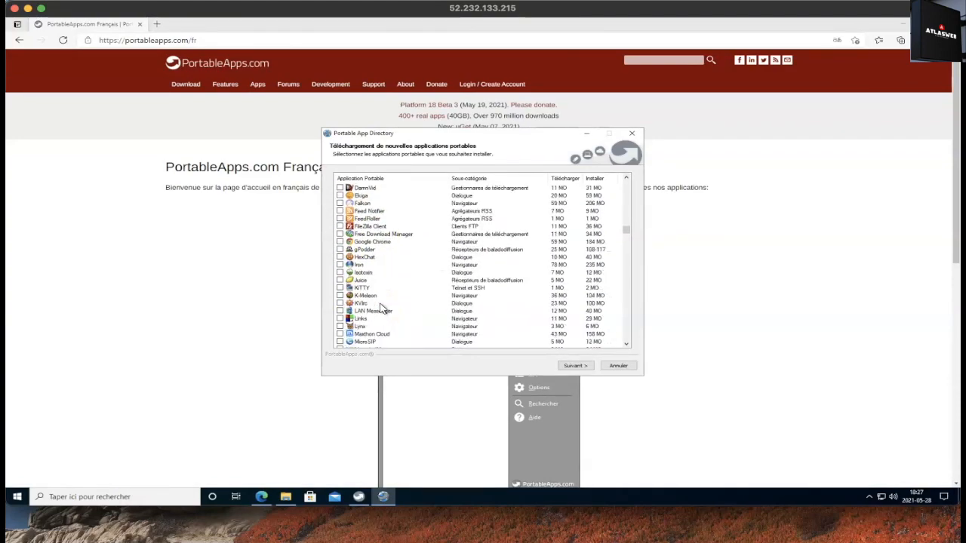
scroll(381, 309, "down", 12)
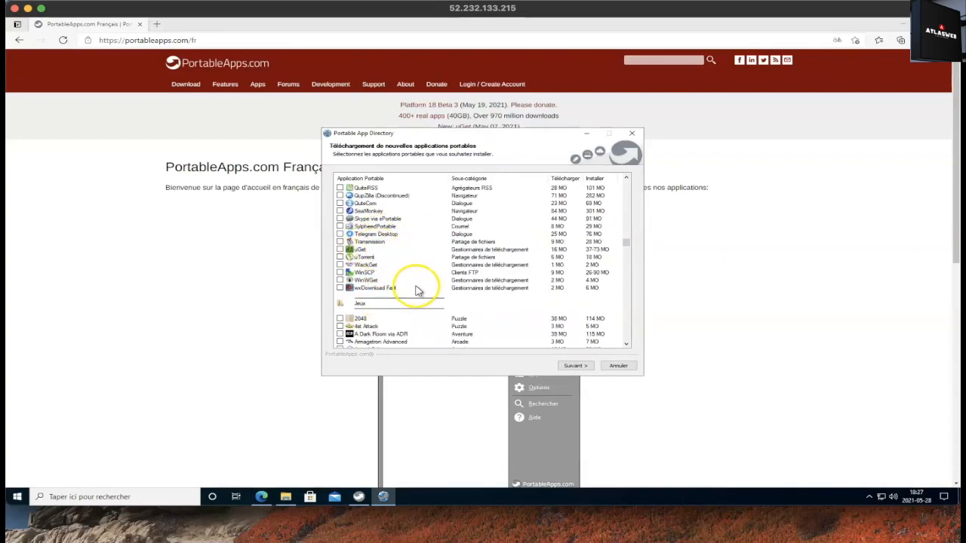
scroll(414, 287, "down", 4)
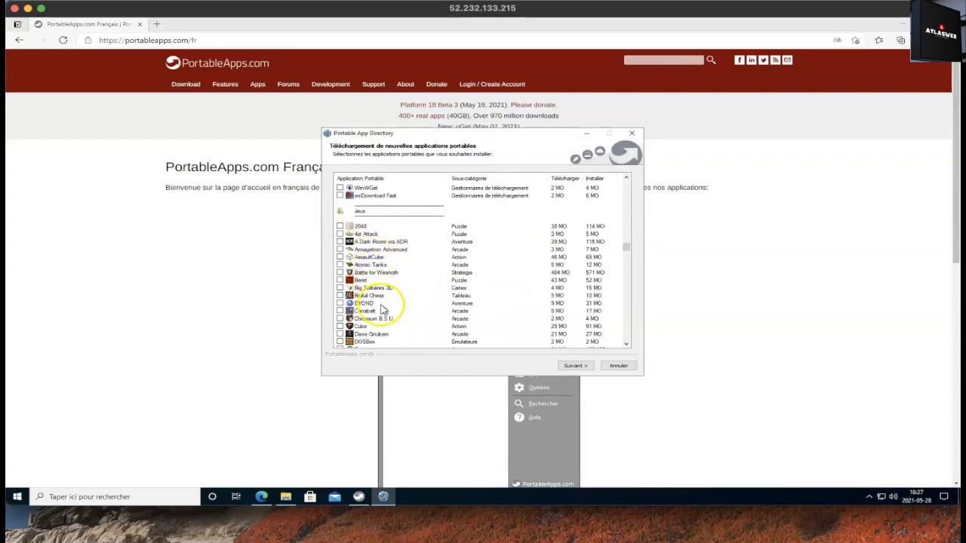
scroll(385, 311, "down", 10)
scroll(381, 309, "down", 6)
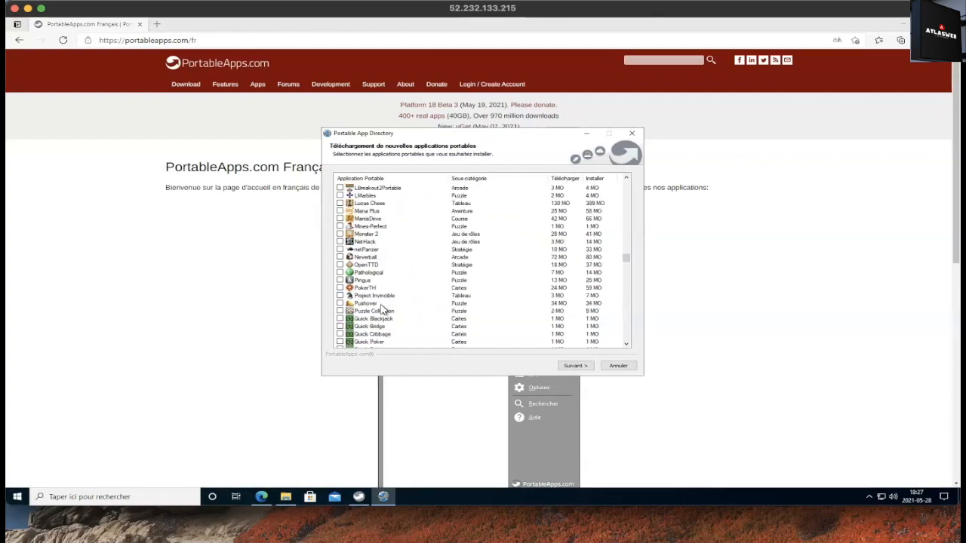
scroll(381, 310, "down", 7)
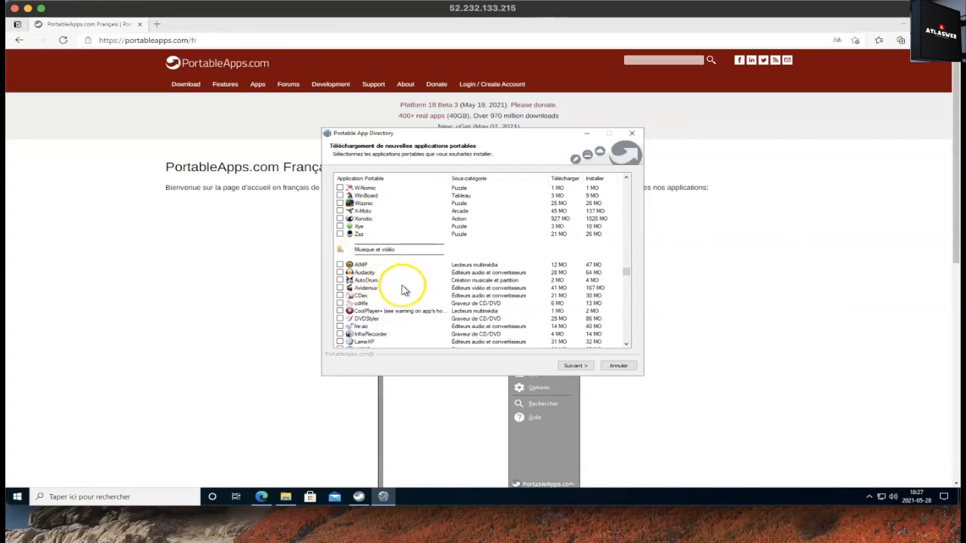
scroll(402, 290, "down", 6)
scroll(402, 290, "down", 6)
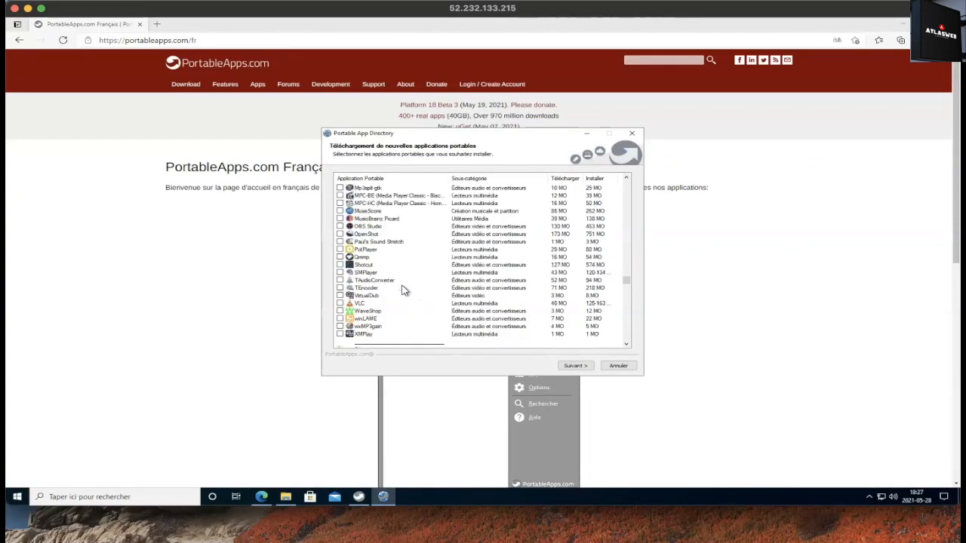
scroll(370, 249, "up", 1)
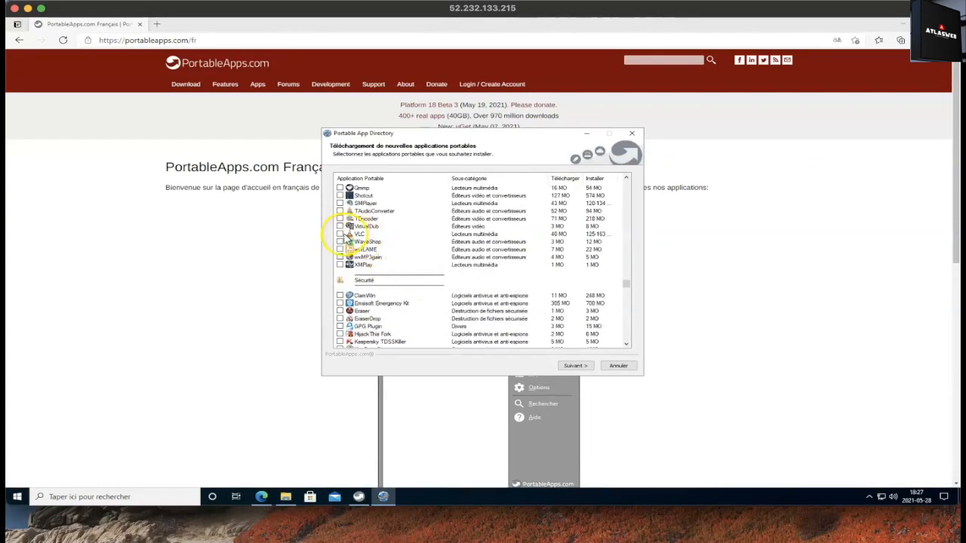
Look through the applications offered in the Sécurité and Utilitaires categories of the directory
scroll(413, 283, "down", 3)
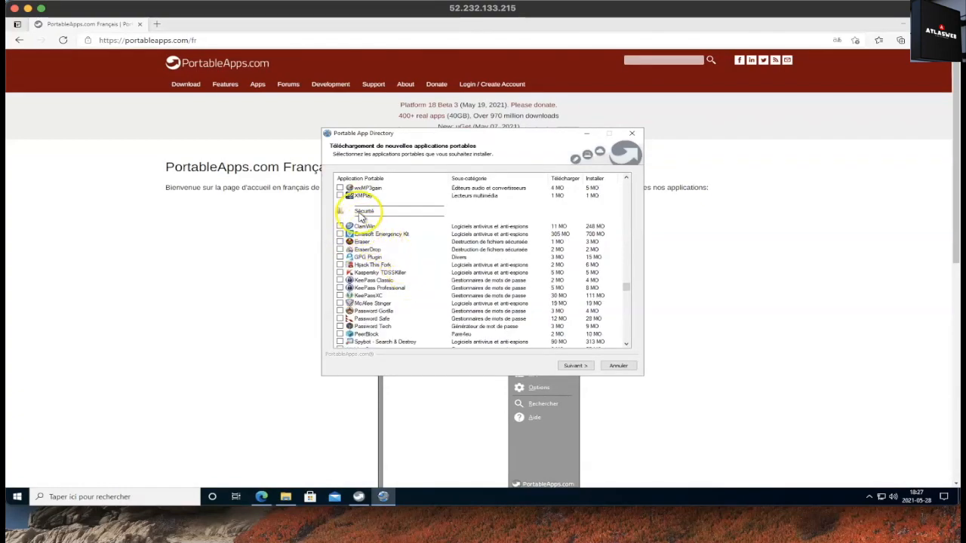
scroll(420, 285, "down", 4)
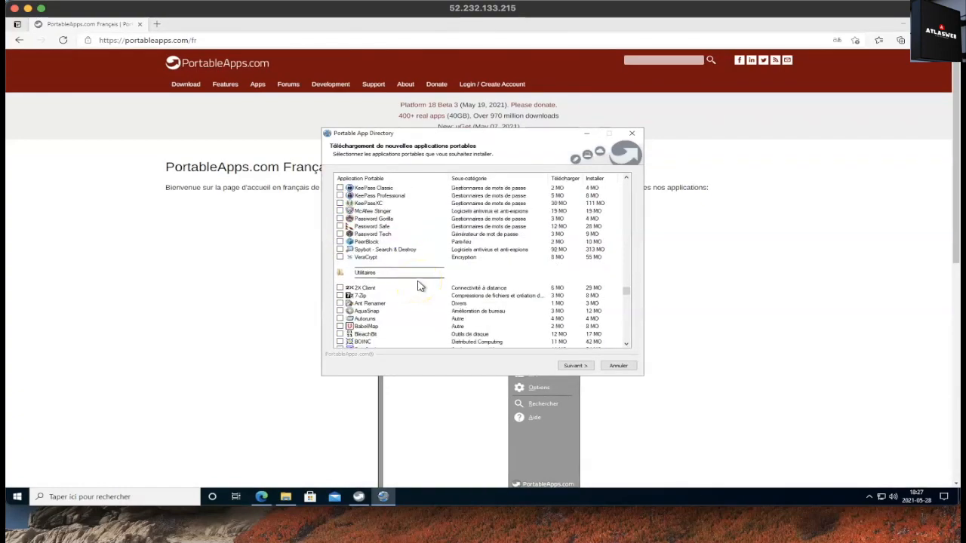
scroll(421, 286, "down", 2)
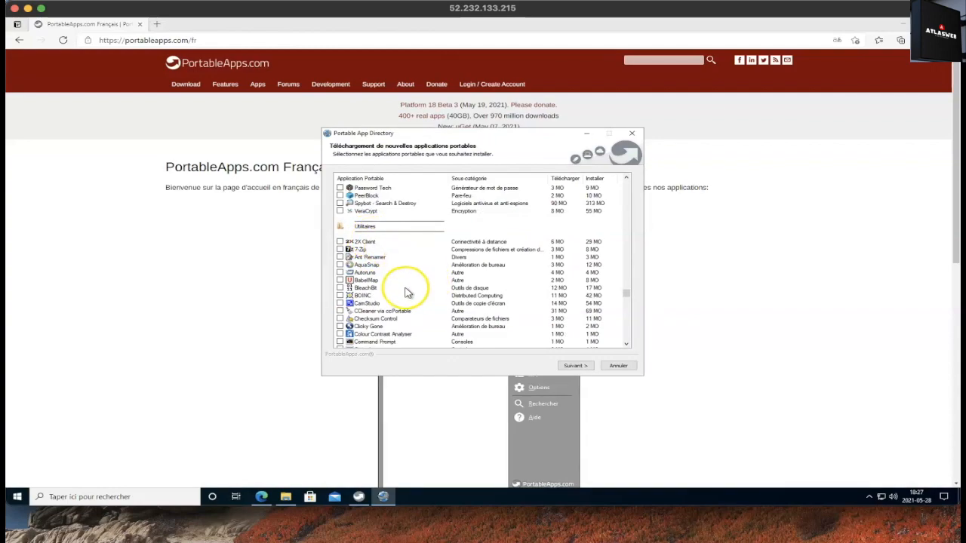
scroll(395, 291, "down", 2)
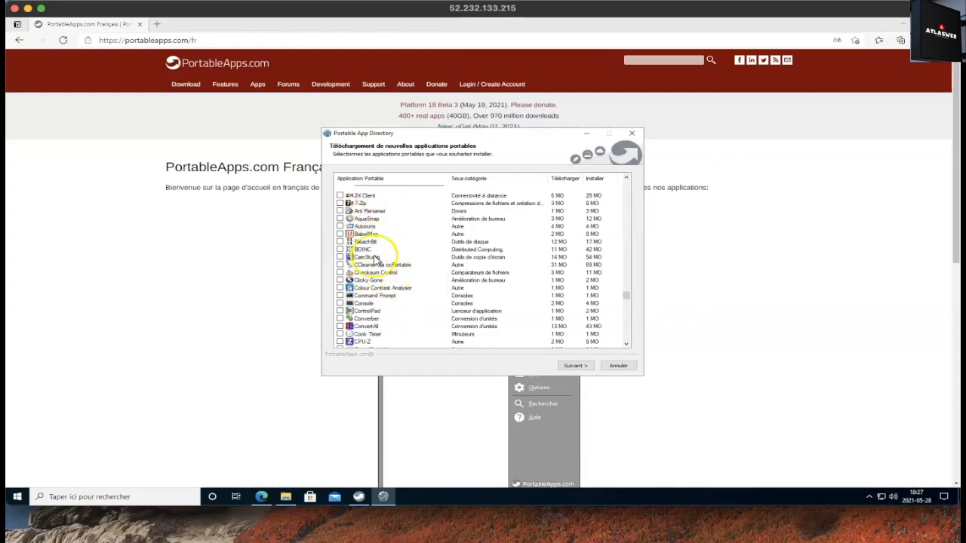
scroll(411, 302, "down", 1)
scroll(414, 304, "down", 15)
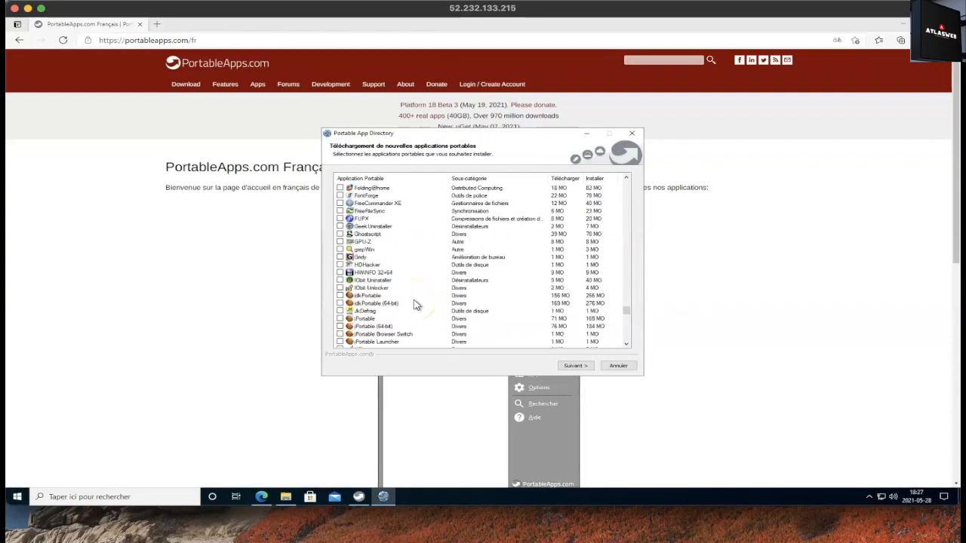
scroll(414, 304, "down", 15)
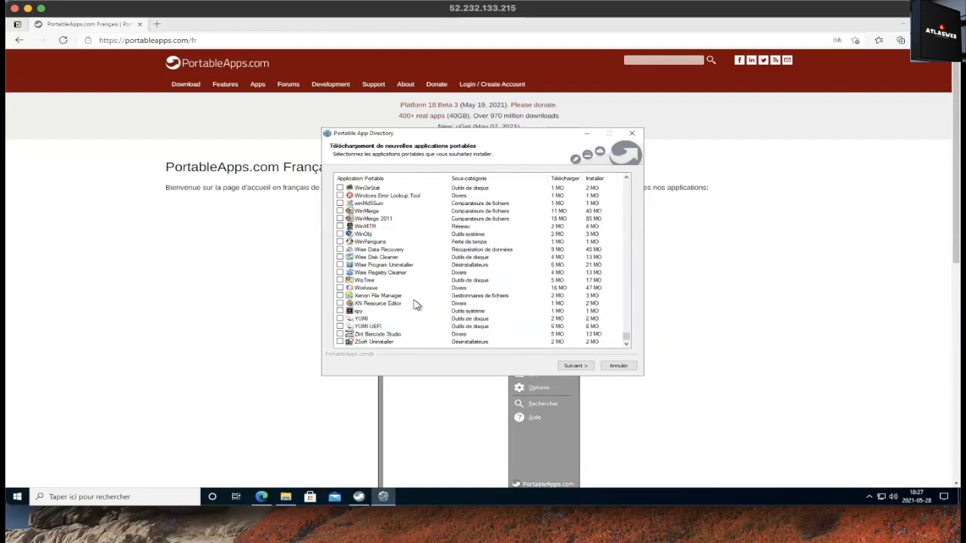
scroll(427, 249, "up", 15)
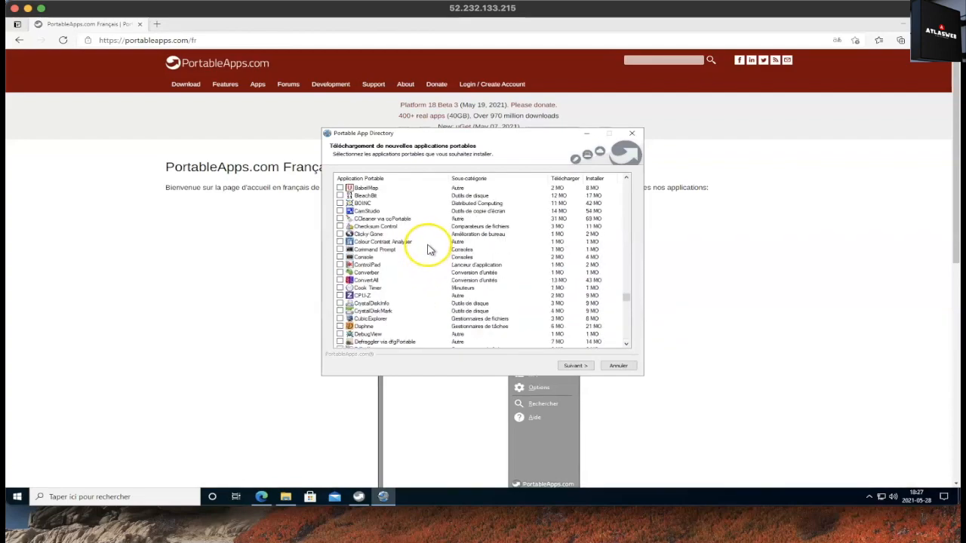
scroll(427, 252, "up", 20)
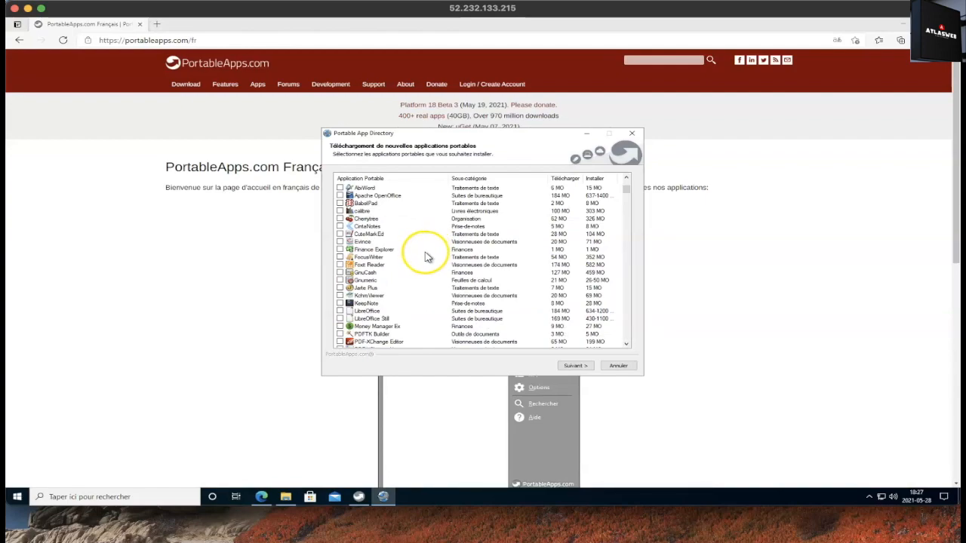
Download and install the selected Notepad++ and VLC applications, and close the finished wizard
left_click(574, 365)
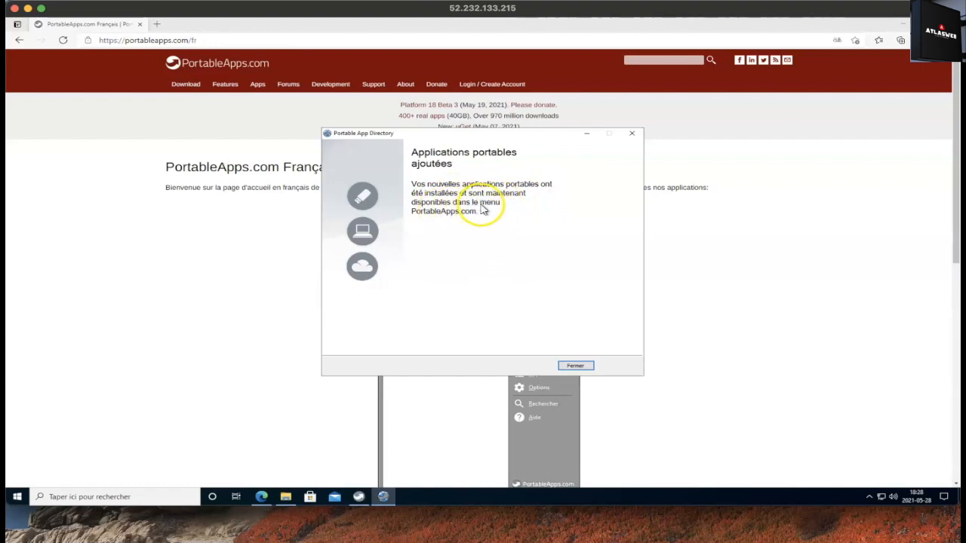
left_click(568, 366)
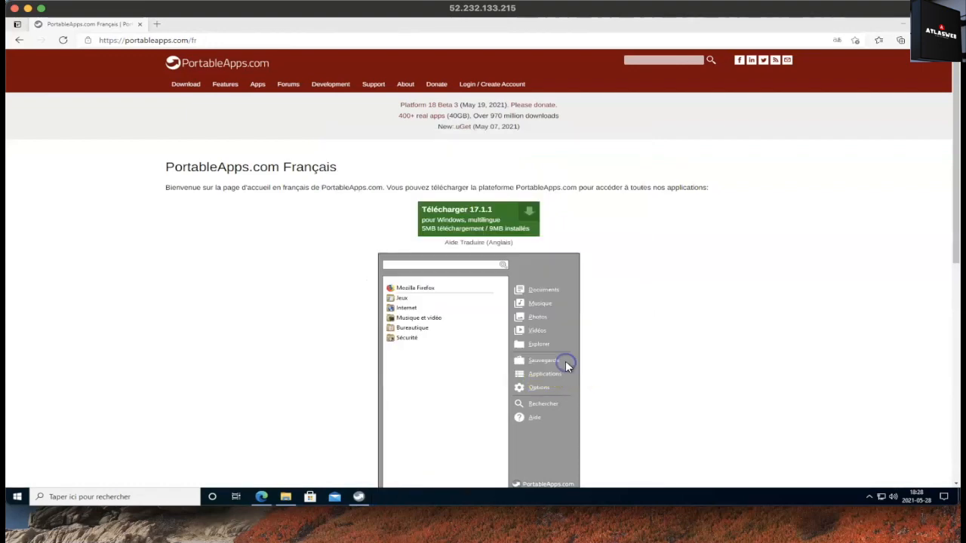
Open the directory of new applications by category from the PortableApps.com platform, and bring the platform menu back up
left_click(357, 498)
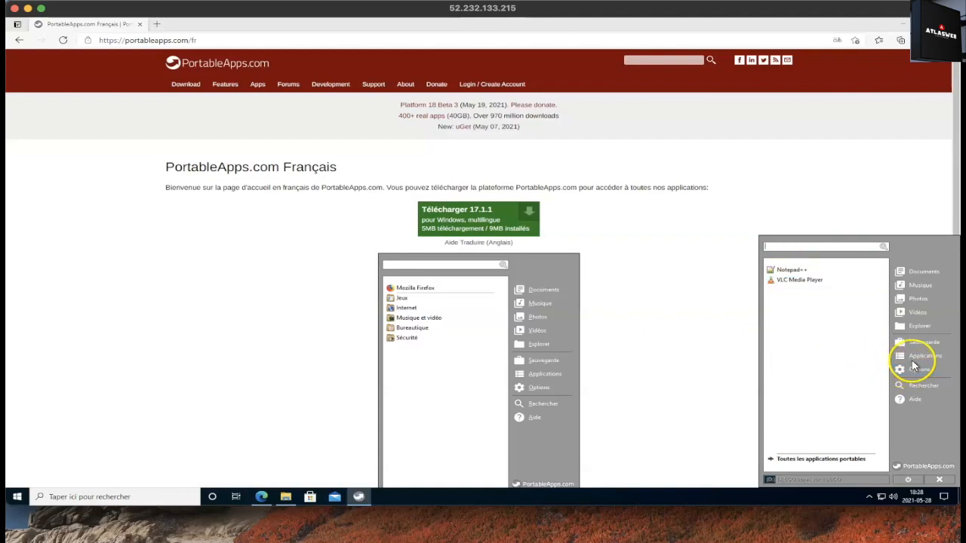
left_click(913, 363)
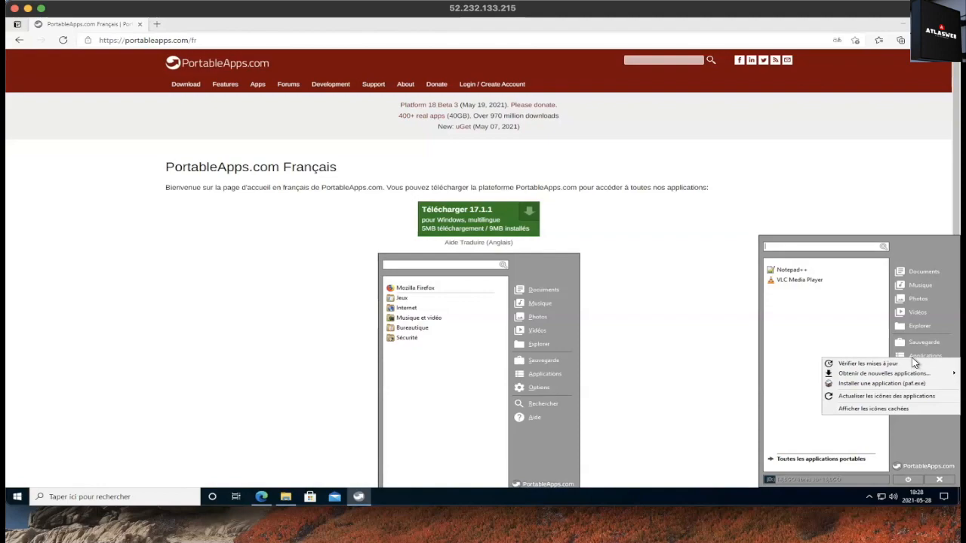
left_click(879, 373)
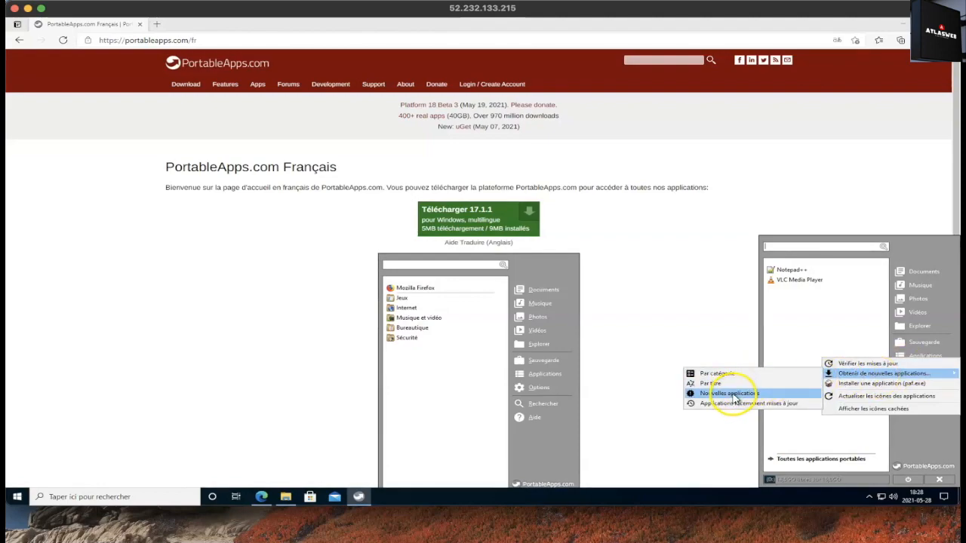
left_click(722, 373)
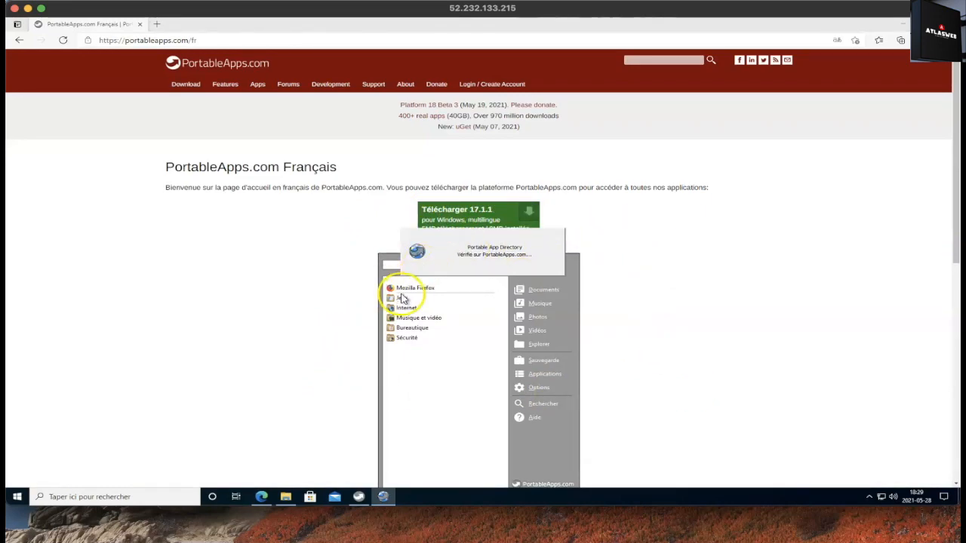
left_click(359, 497)
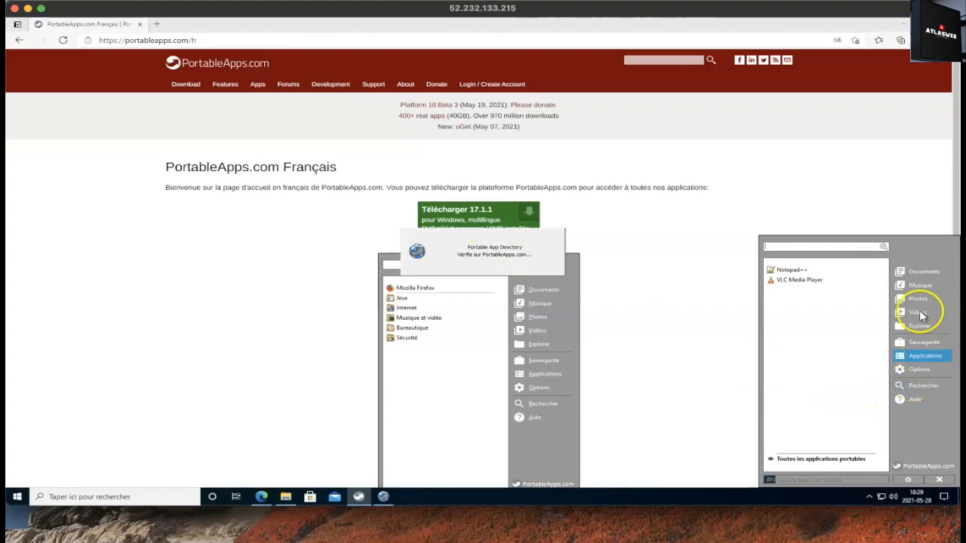
Switch to File Explorer and open the PortableApps folder on the Temporary Storage (D:) drive
left_click(286, 501)
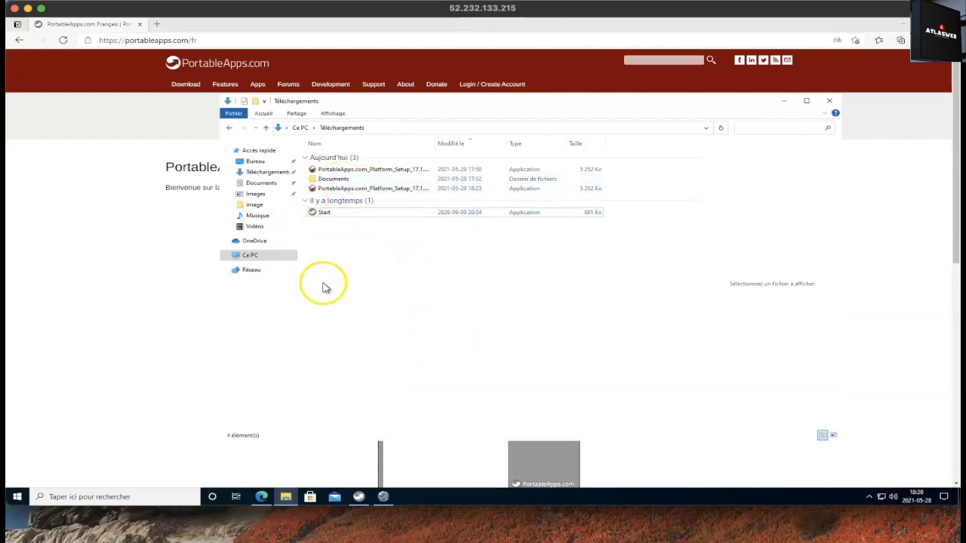
left_click(250, 258)
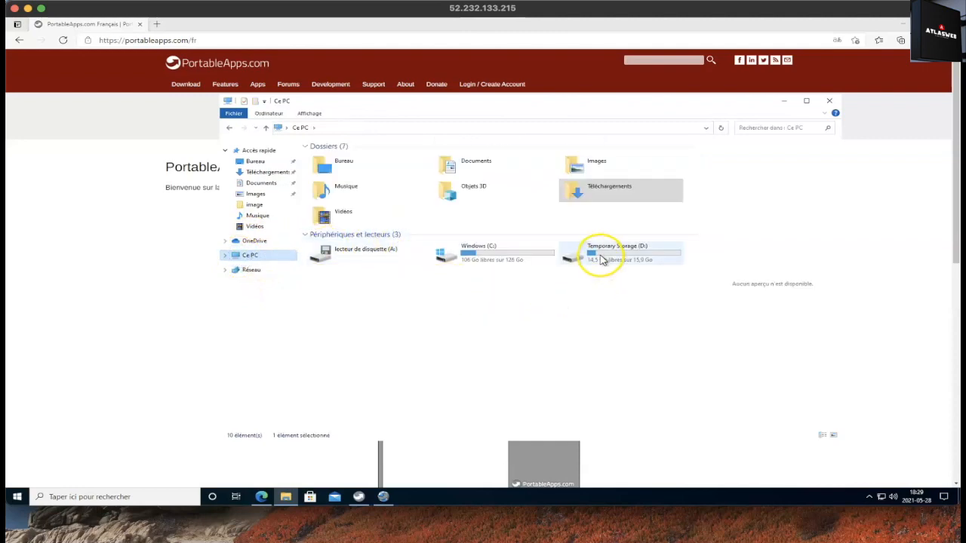
double_click(601, 256)
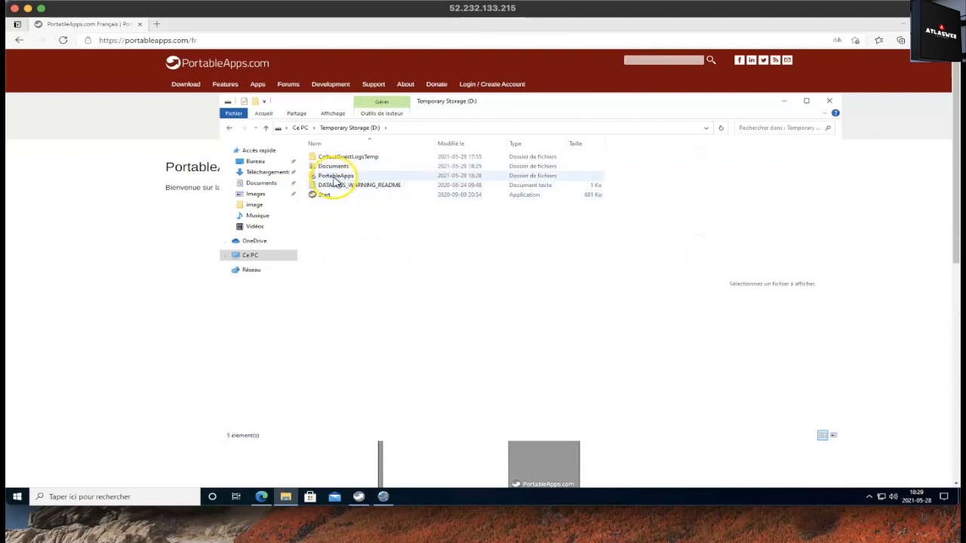
double_click(334, 177)
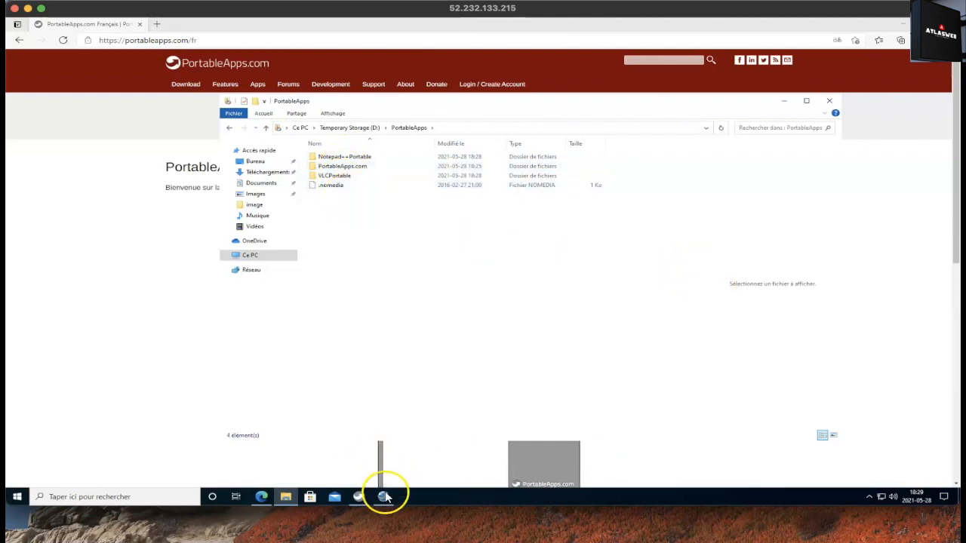
Close the Portable App Directory without selecting anything and launch Notepad++ from the PortableApps.com platform
left_click(361, 498)
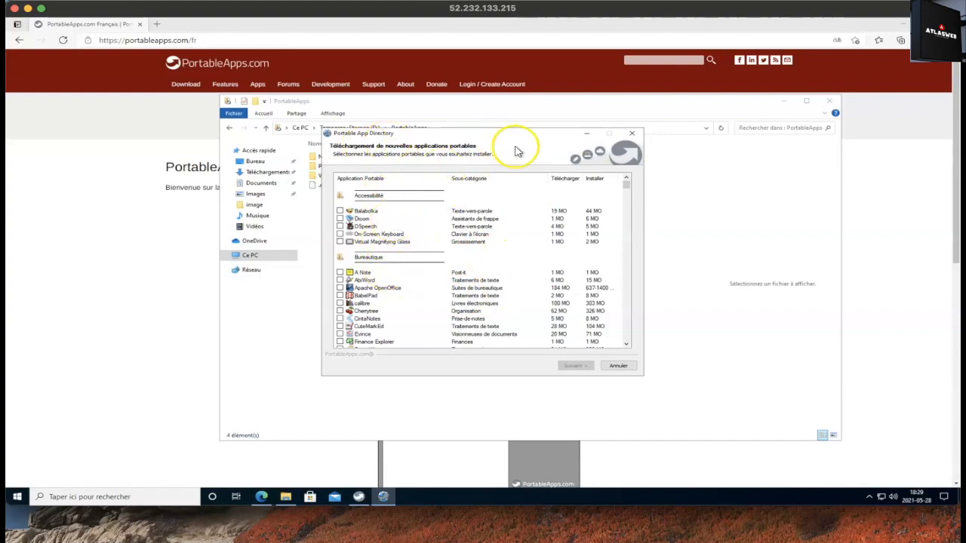
left_click(631, 133)
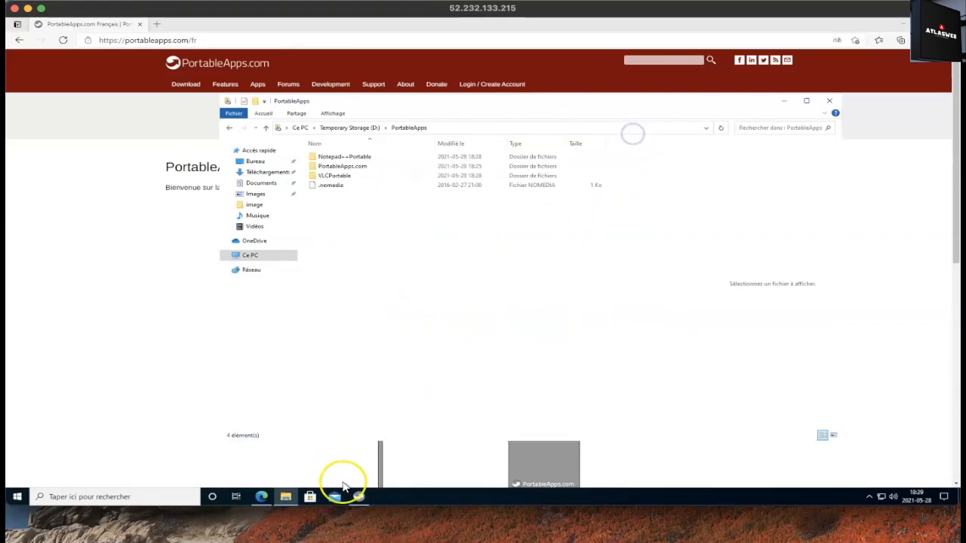
left_click(359, 497)
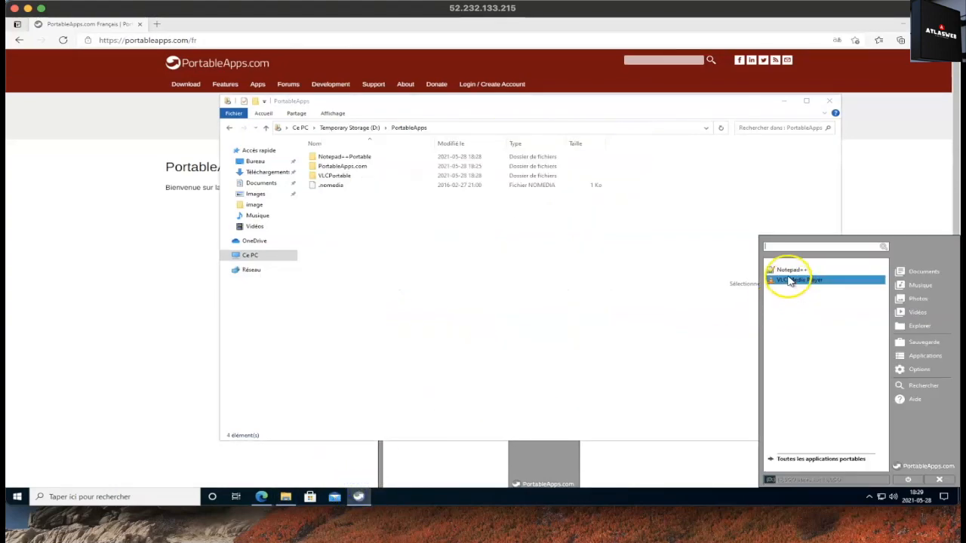
left_click(789, 274)
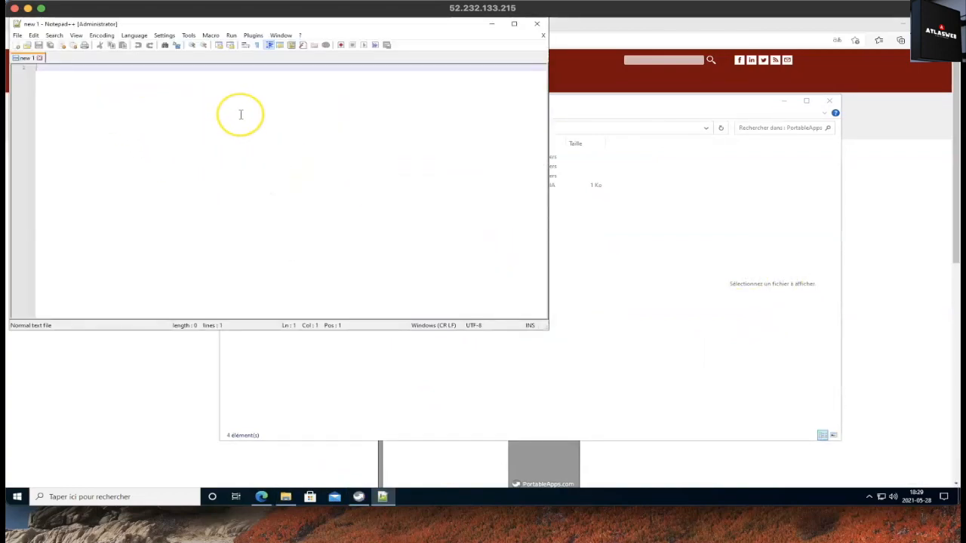
Enter the sample text "jfjfgjfj" in the new document, followed by a line break
type("jfjfgjfj")
key("Return")
key("Return")
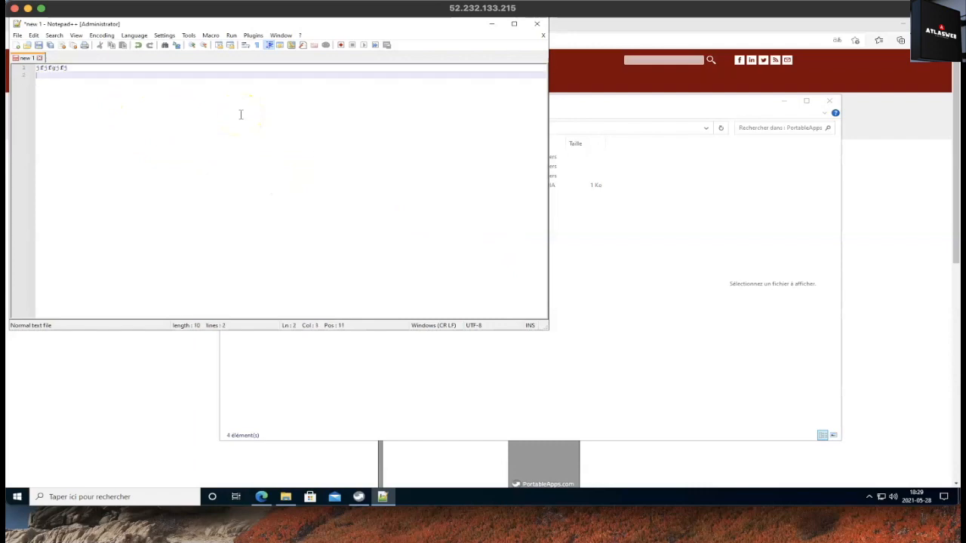